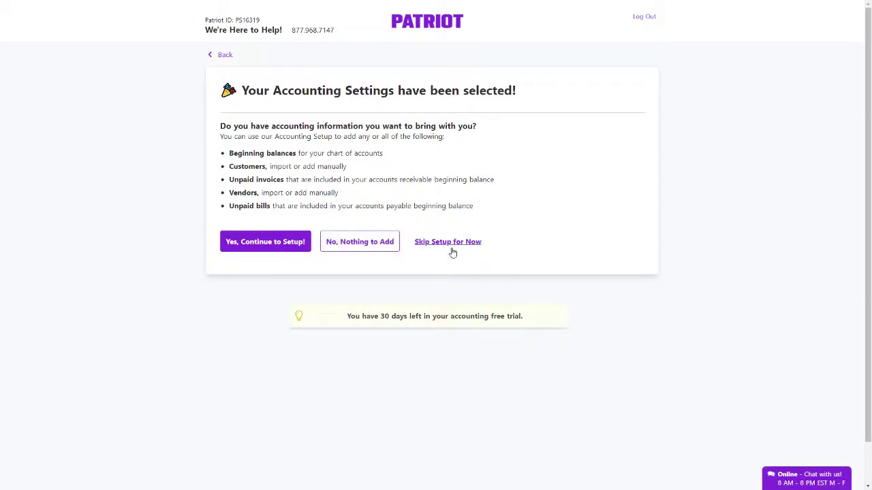
Continue to the accounting setup, save 12/31/2020 as the beginning balances date, and choose to import the trial balance
click(264, 249)
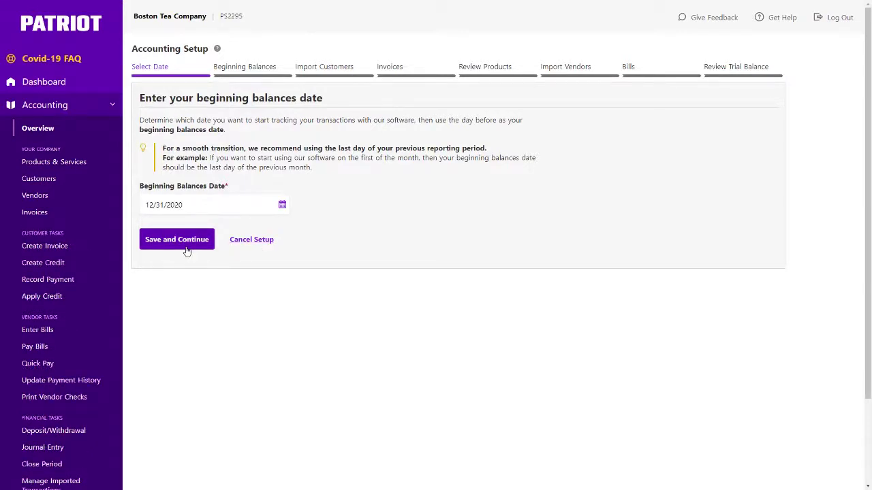
click(177, 239)
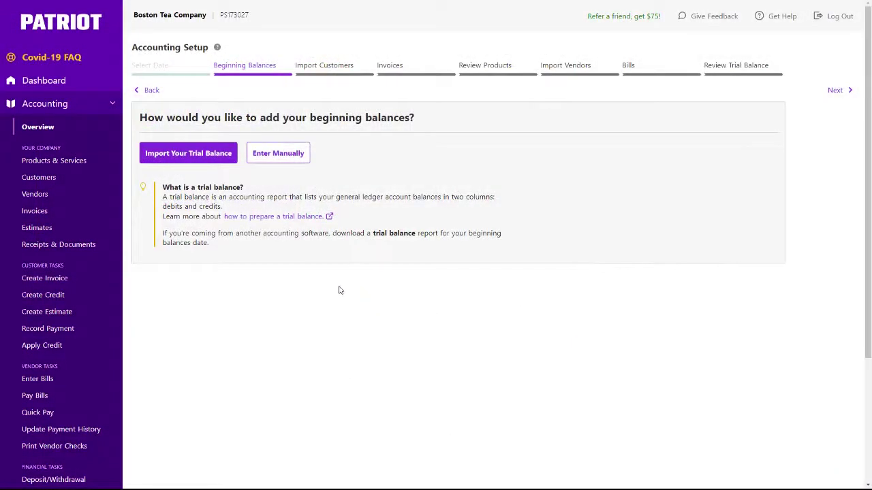
click(192, 164)
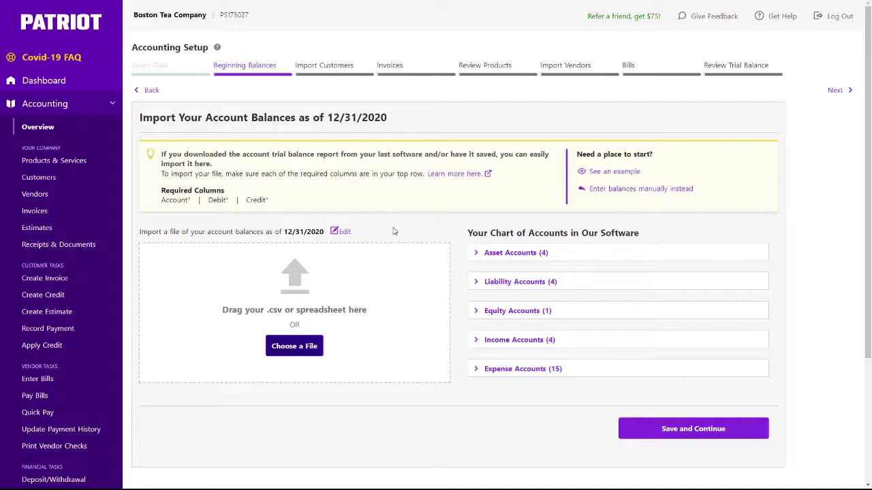
Check the existing asset accounts, and upload the trial balance file for the account balances as of 12/31/2020
click(501, 254)
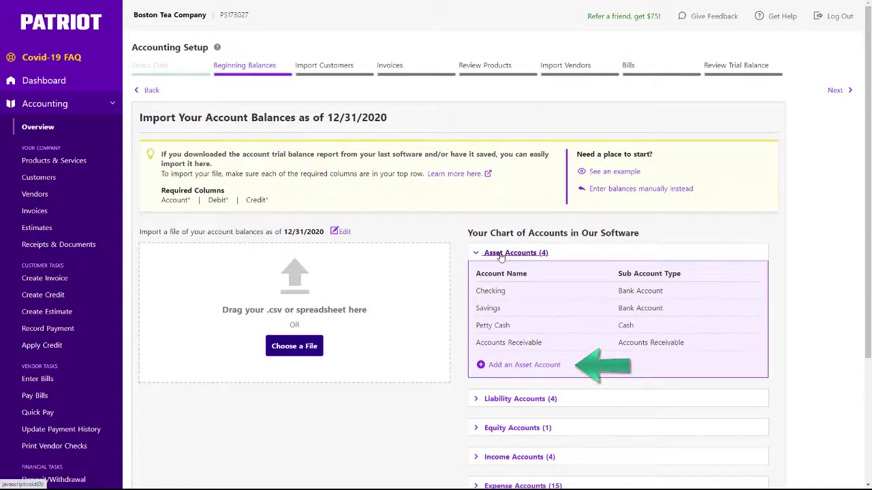
click(501, 254)
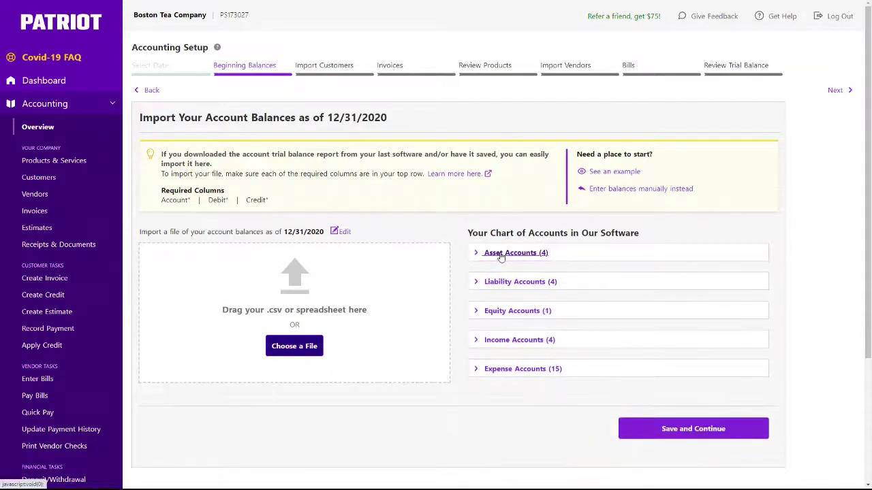
drag(871, 317, 398, 337)
click(649, 433)
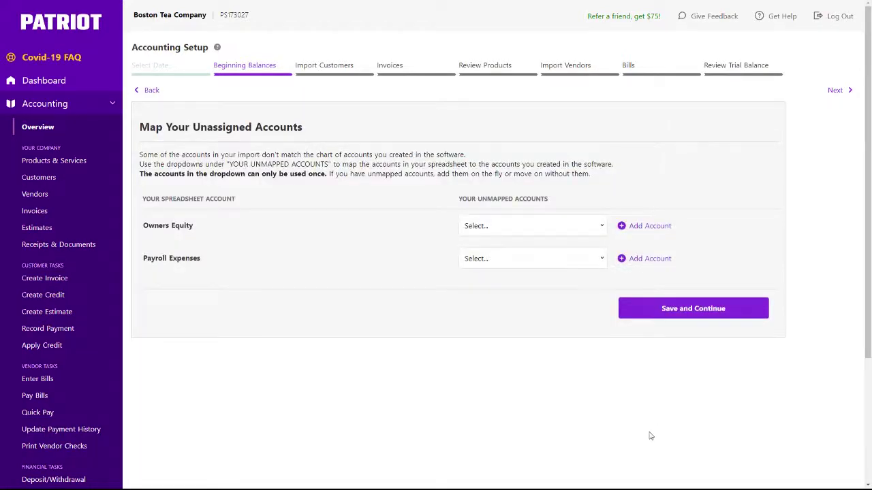
Map the spreadsheet account Owners Equity to Owner's Equity and Payroll Expenses to Payroll Expense, and save the mapping
click(598, 229)
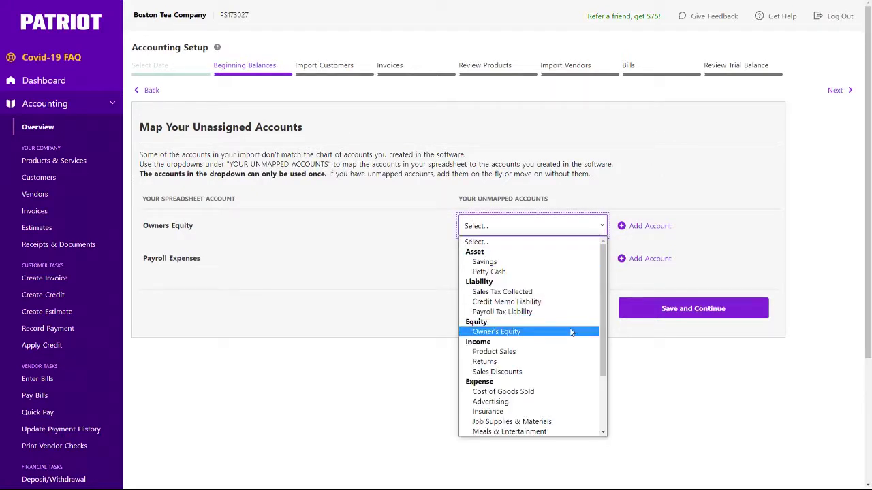
click(572, 332)
click(571, 262)
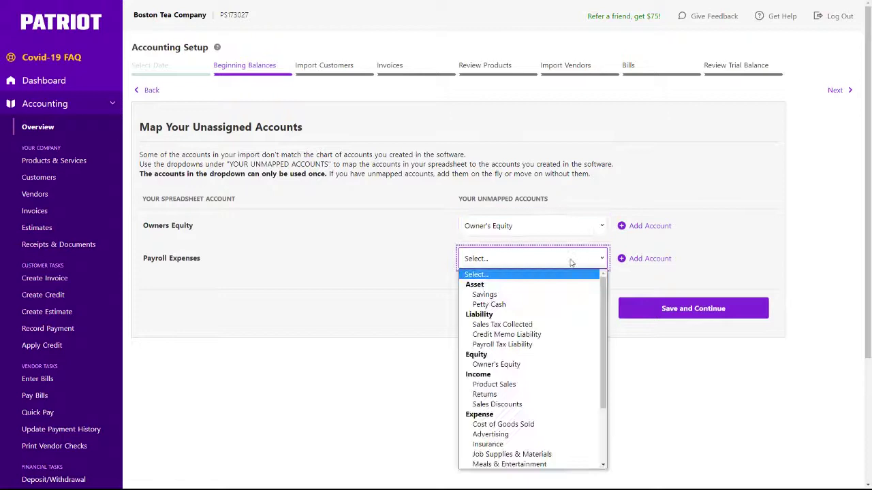
scroll(571, 320, down, 2)
scroll(570, 334, down, 1)
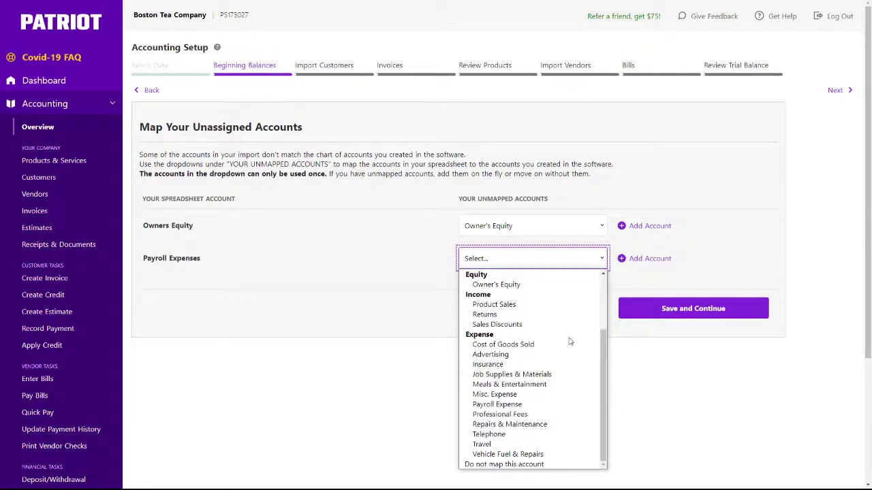
click(570, 406)
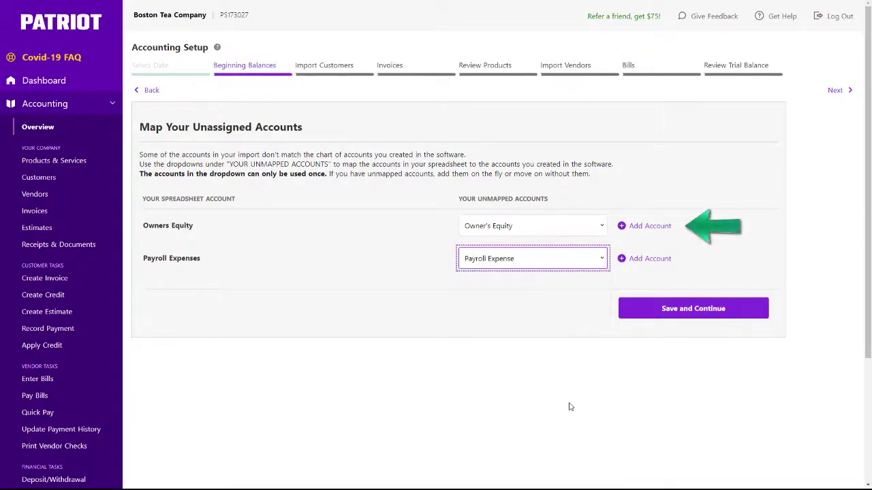
click(641, 318)
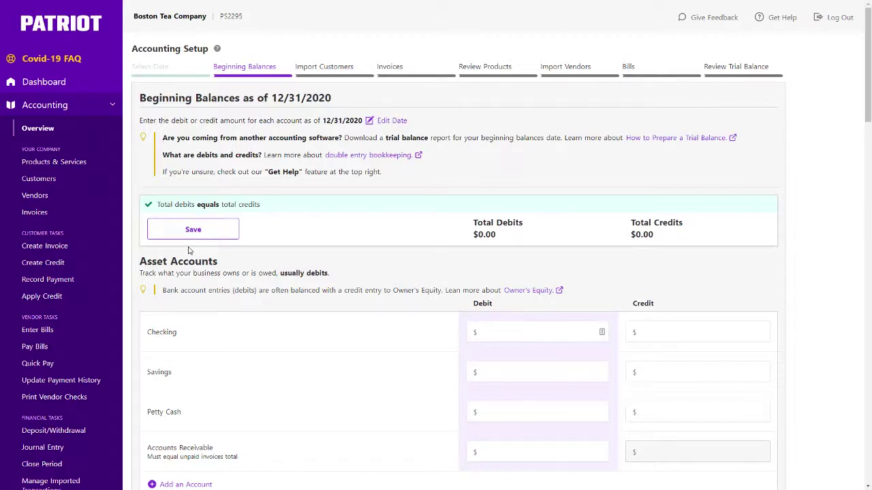
Enter beginning debit balances of 10000 for Checking and 3000 for Accounts Receivable
click(493, 334)
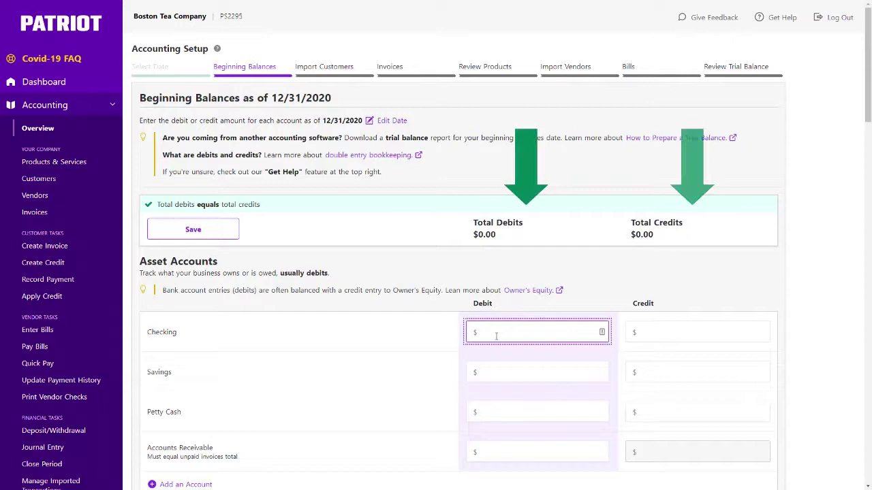
text(10000)
key(Tab)
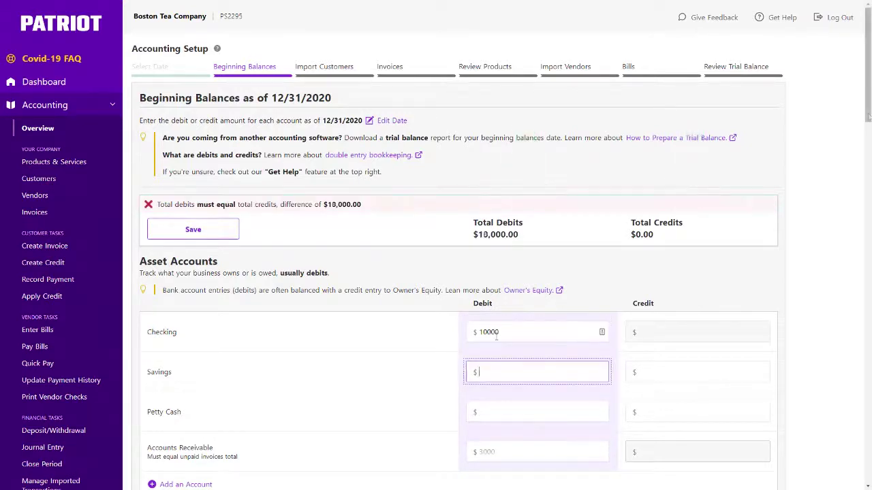
key(Tab)
key(Tab)
key(Tab)
key(Tab)
text(3000)
Enter beginning credit balances of 1000 for Accounts Payable, 10000 for Owner's Equity and 7000 for Service Revenue
scroll(868, 129, down, 2)
scroll(868, 129, down, 5)
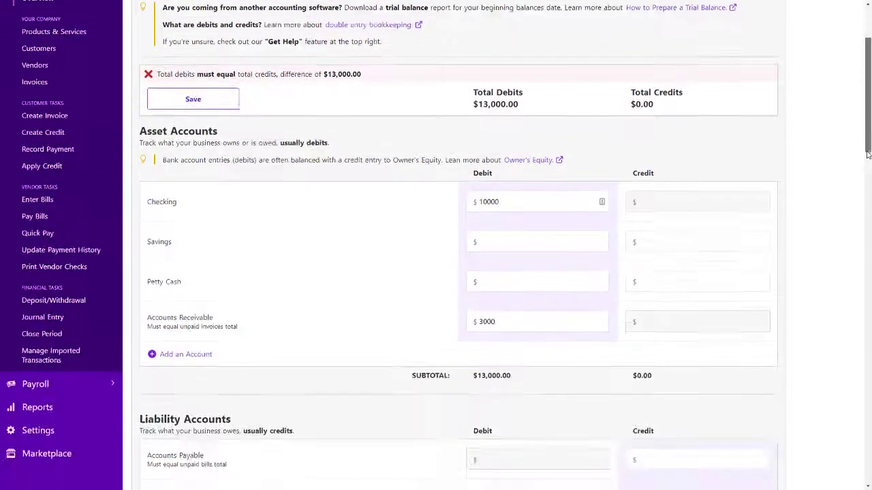
key(Tab)
key(Tab)
text(1000)
scroll(852, 172, down, 4)
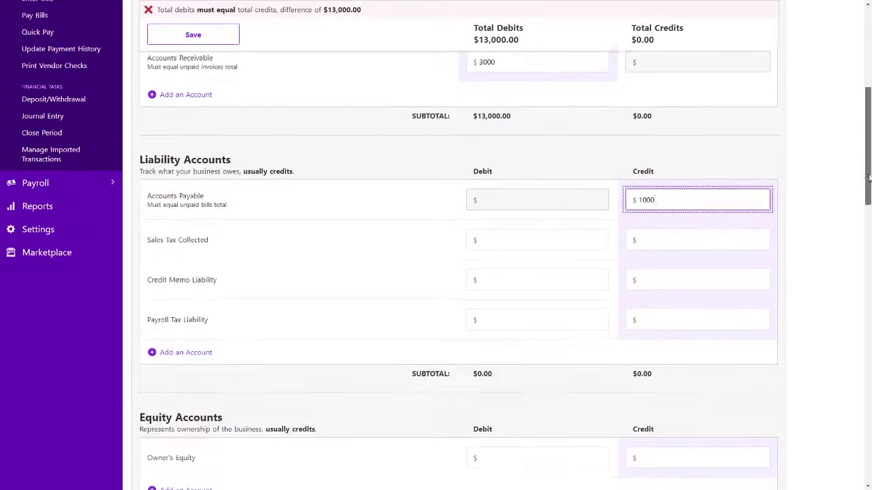
scroll(852, 205, down, 1)
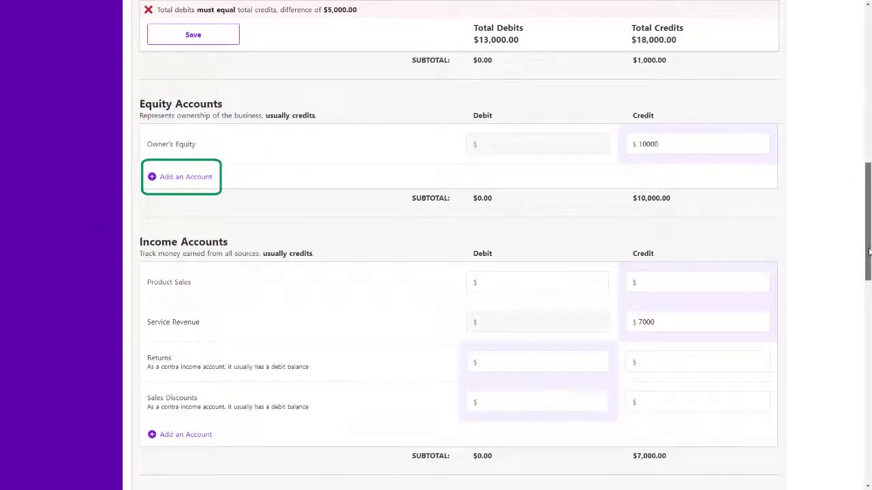
Enter expense debits of 600 for Office Supplies, 2500 for Payroll Expense, 1200 for Rent and 700 for Utilities, and save the beginning balances
drag(868, 252, 869, 400)
click(504, 352)
text(600)
key(Tab)
text(2500)
key(Tab)
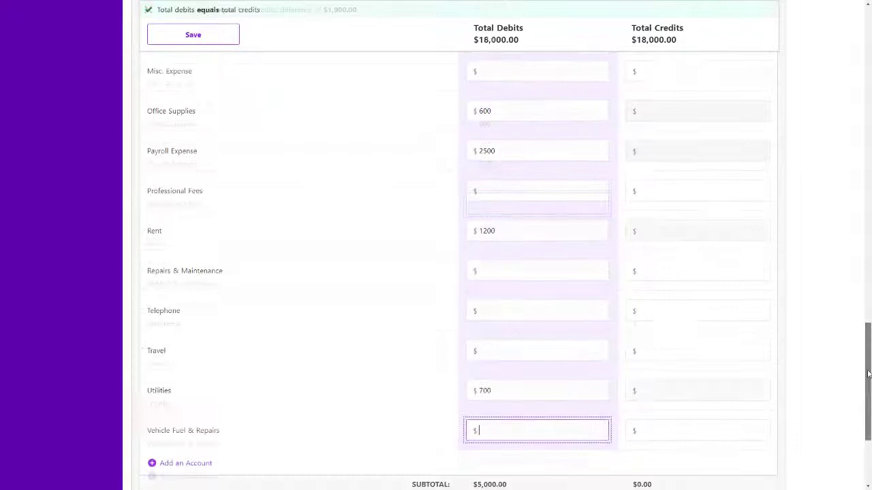
scroll(868, 402, down, 2)
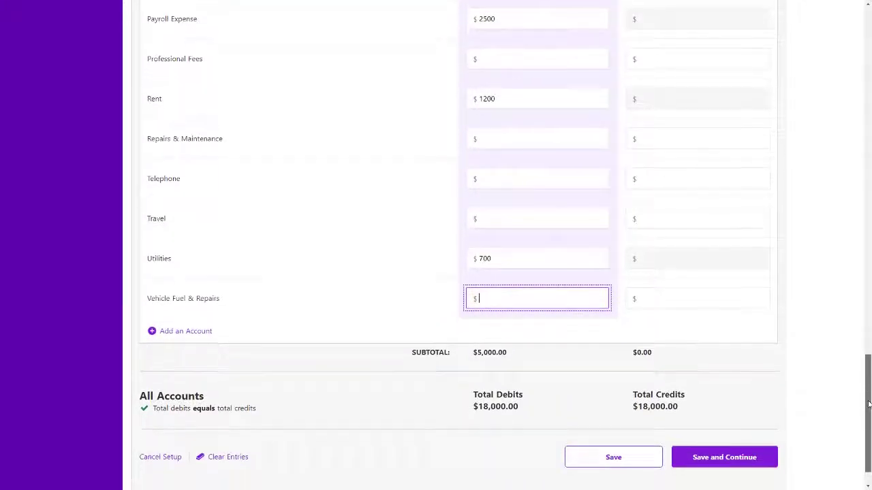
drag(868, 404, 868, 424)
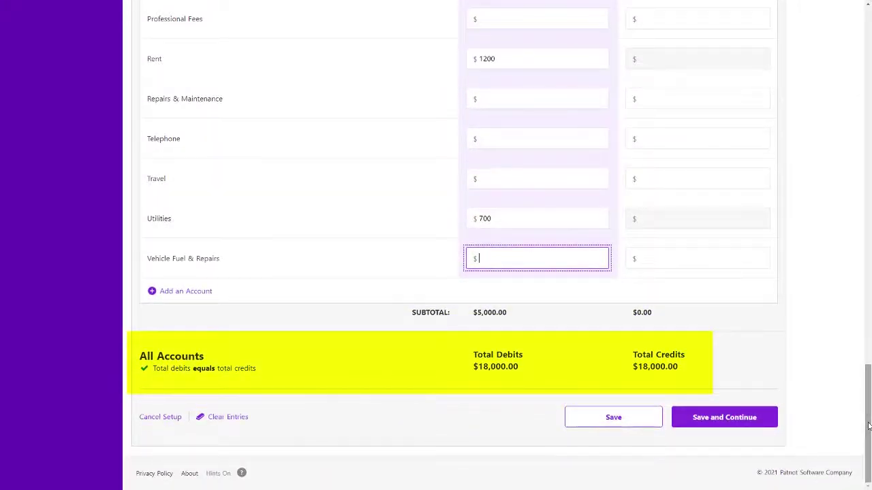
click(728, 424)
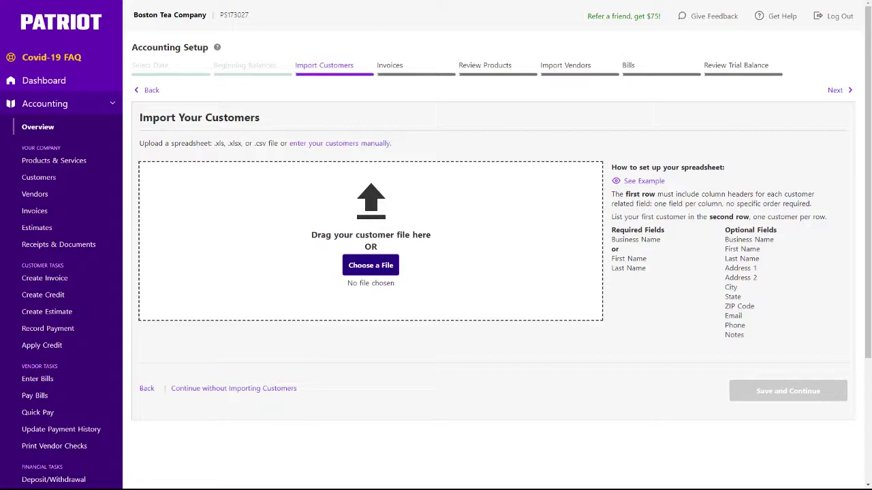
Import the customer file with its columns mapped to the matching customer data fields, and accept the imported customers
drag(868, 225, 497, 284)
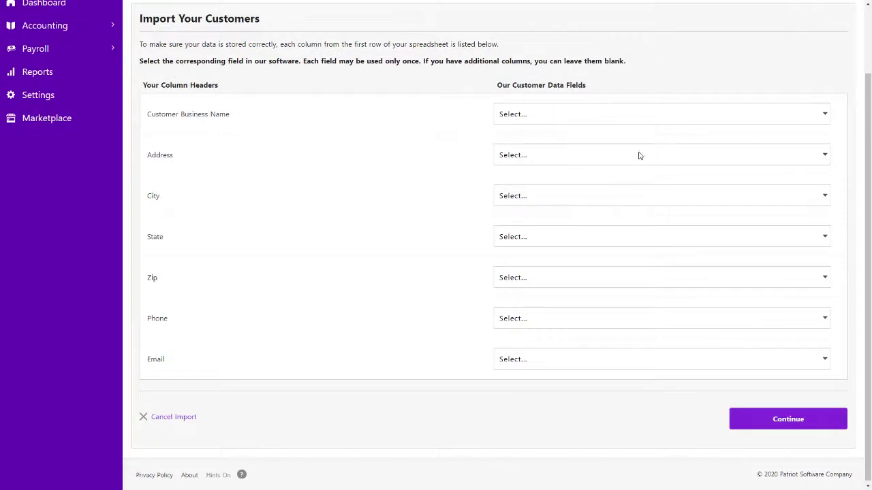
click(640, 123)
click(638, 141)
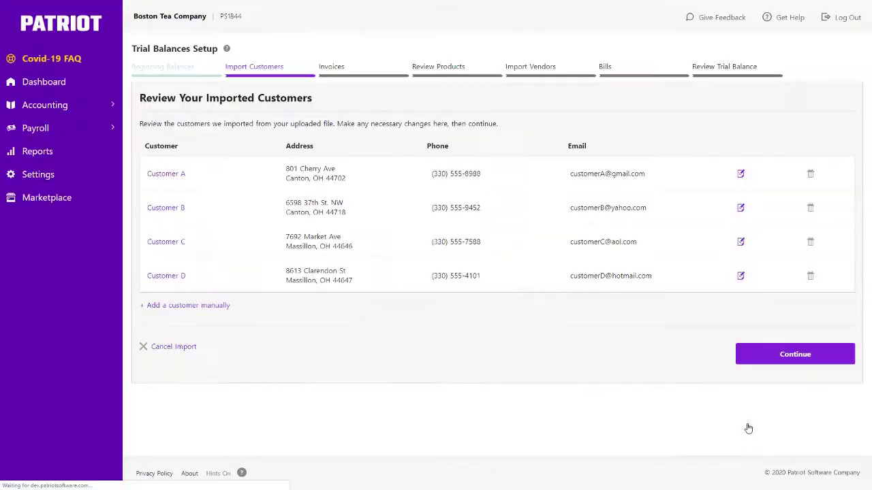
click(746, 429)
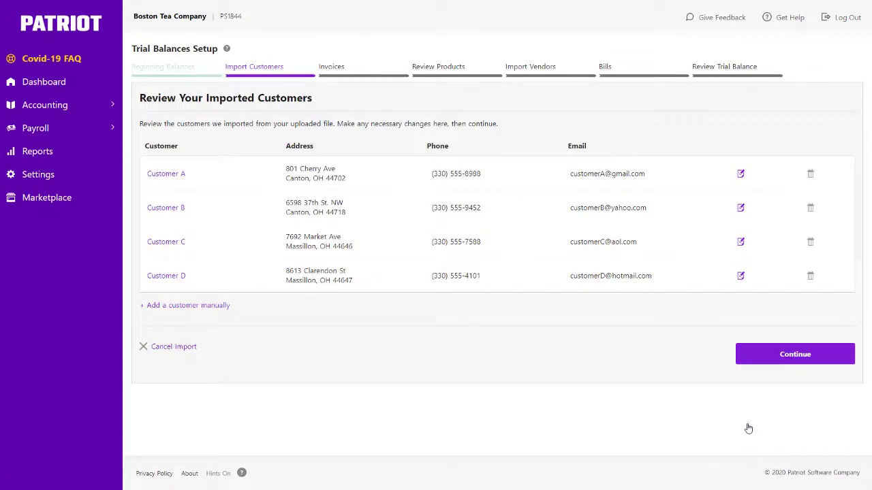
click(757, 361)
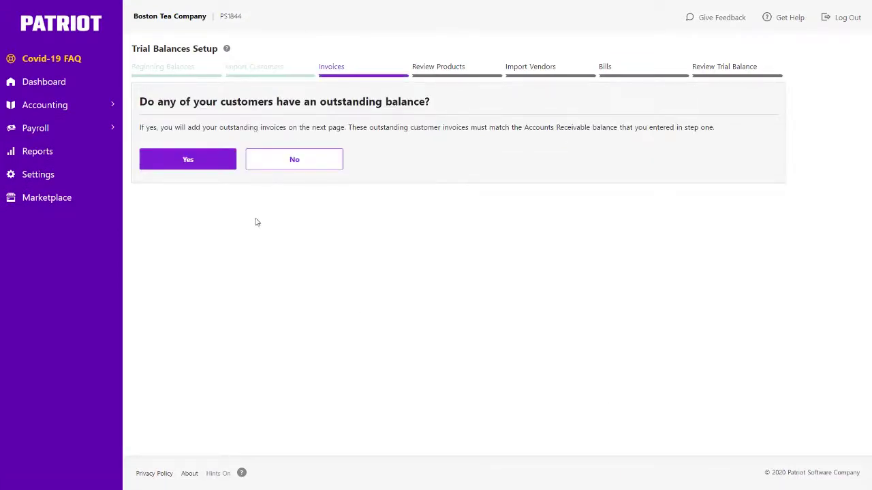
Confirm that customers have outstanding balances, and save invoice 1 for Customer A with 50 Bulk Coffee at $20 under Product Sales
click(215, 167)
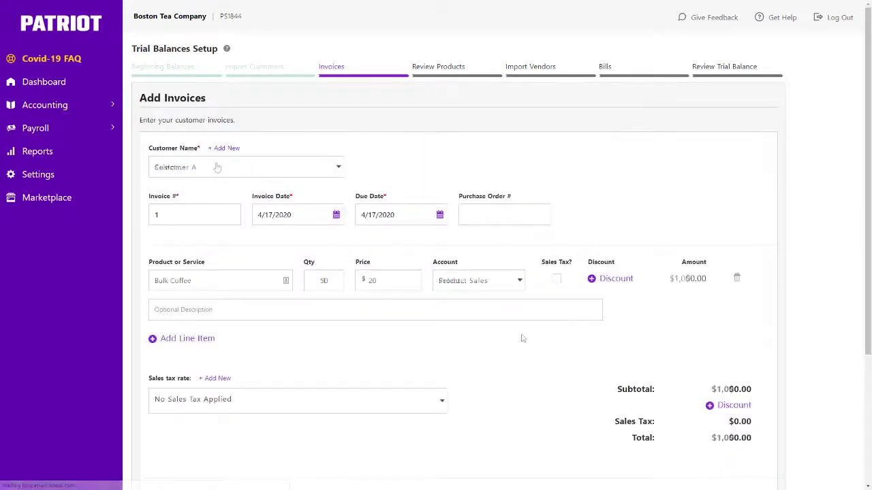
scroll(522, 339, down, 3)
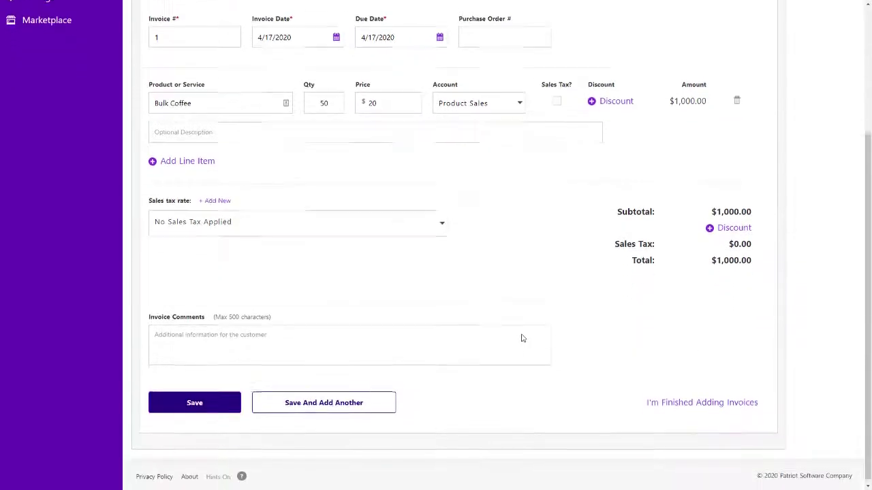
click(355, 393)
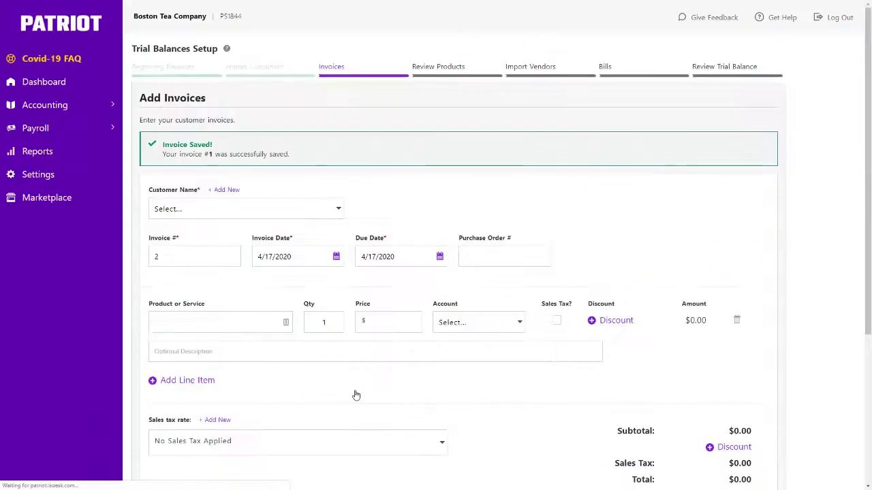
Save invoice 2 for Customer B with 50 Bulk Tea at $40 under Product Sales, and accept the reviewed invoices
click(325, 214)
click(307, 245)
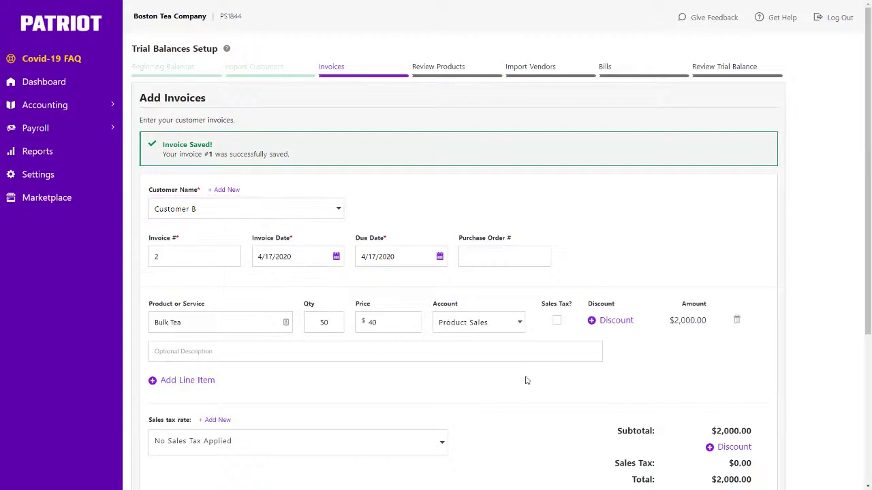
scroll(525, 380, down, 3)
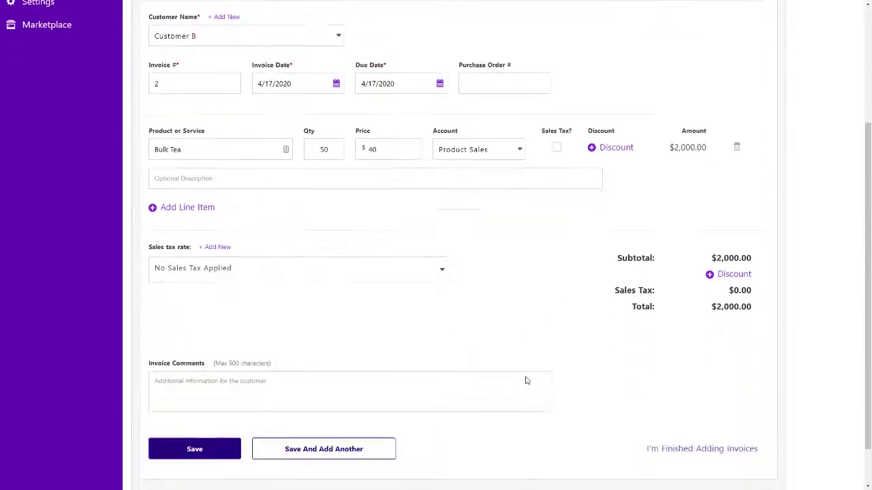
click(210, 422)
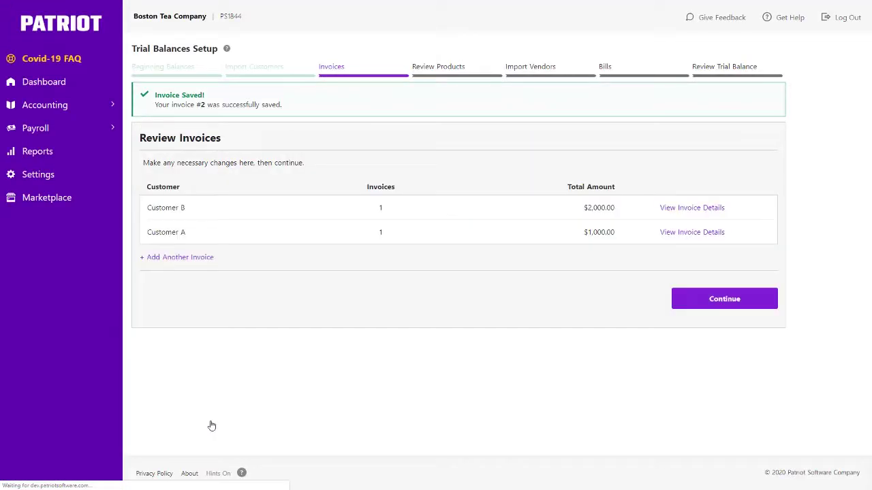
click(690, 306)
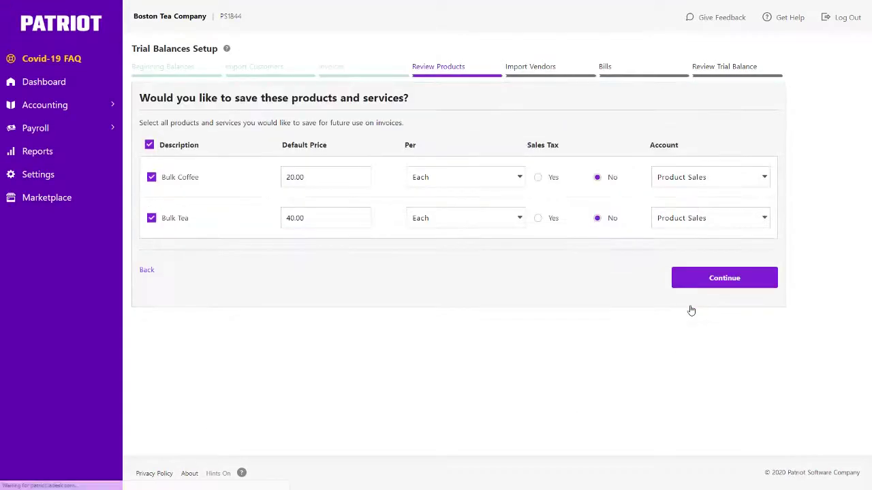
Set the pricing unit of Bulk Coffee and Bulk Tea to lb. and save both products for future invoices
click(493, 182)
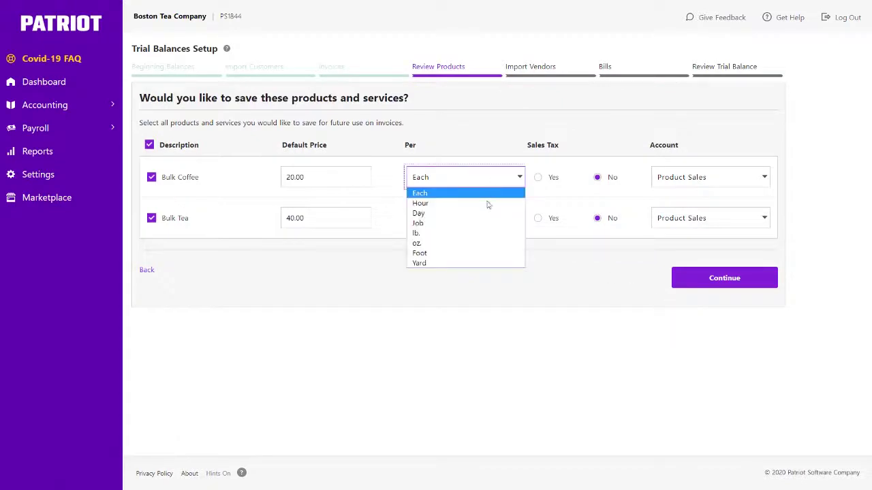
click(482, 225)
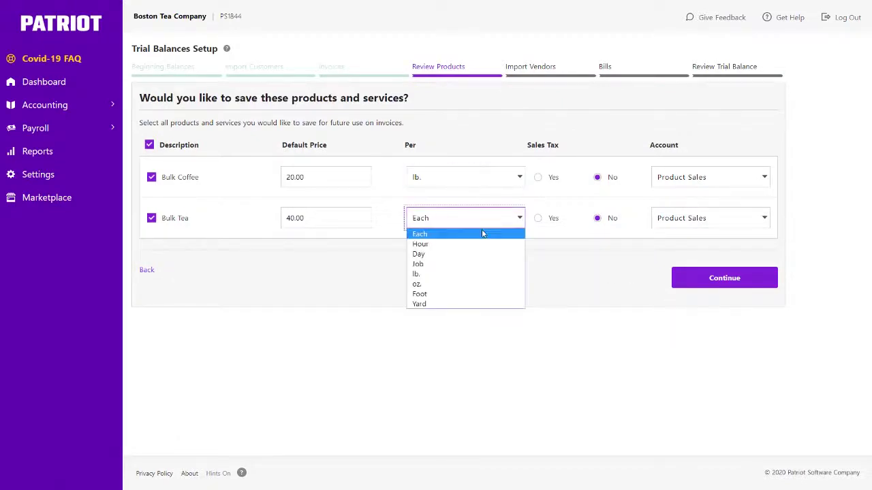
click(476, 269)
click(690, 286)
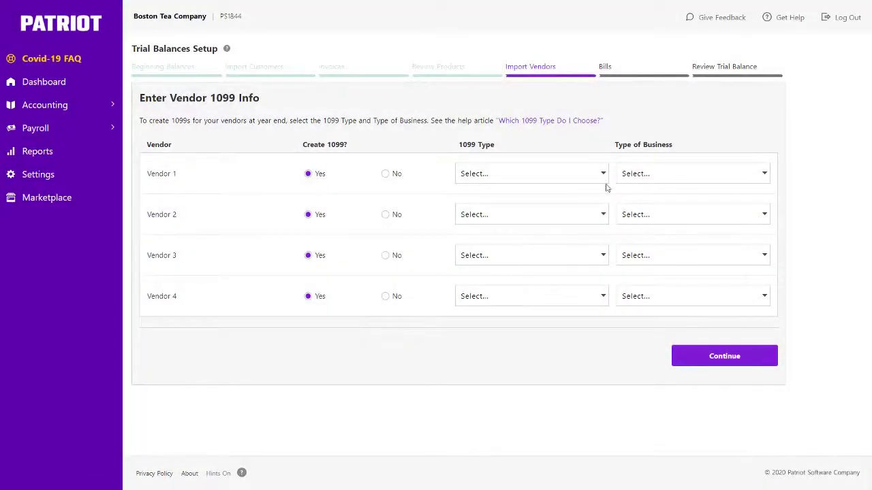
Set all four vendors' 1099 type to Nonemployee compensation, with business types S Corporation, LLC - tax class C Corporation, Partnership and LLC - tax class Partnership respectively
click(602, 179)
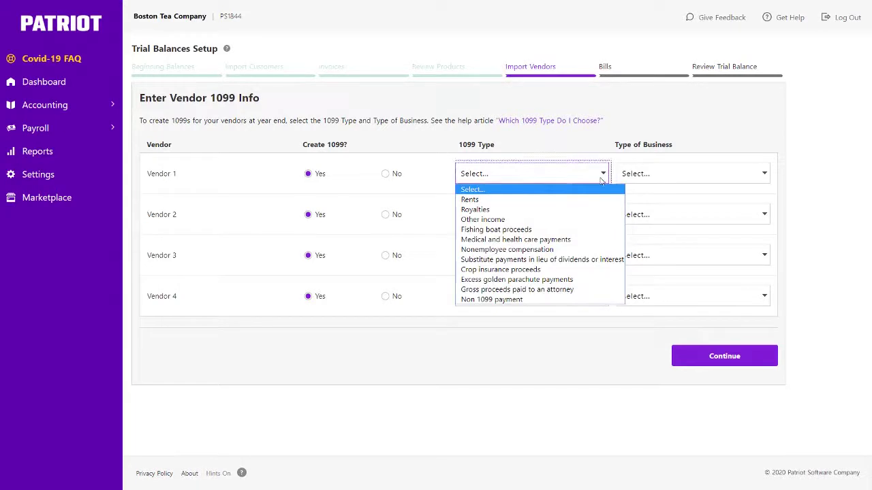
click(583, 250)
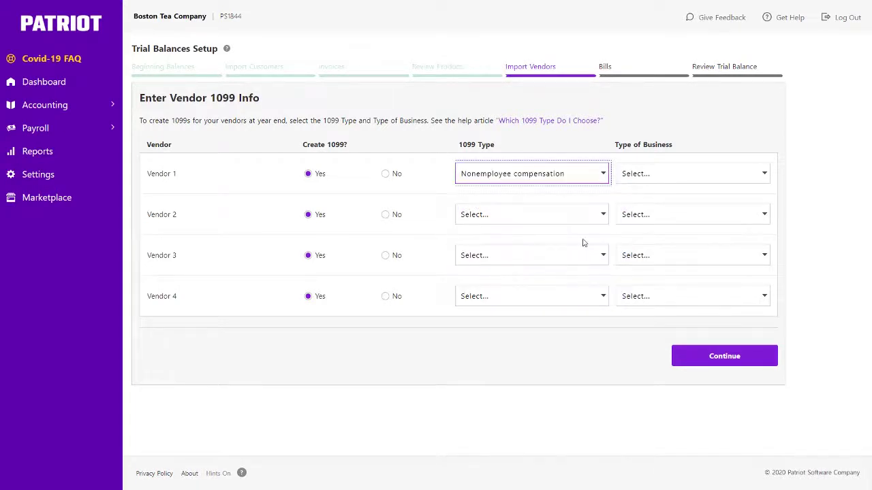
click(640, 179)
click(643, 218)
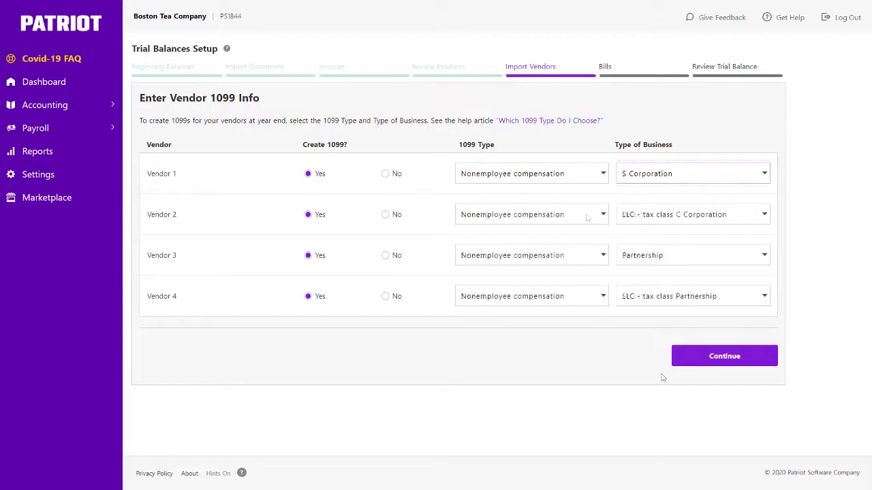
click(694, 361)
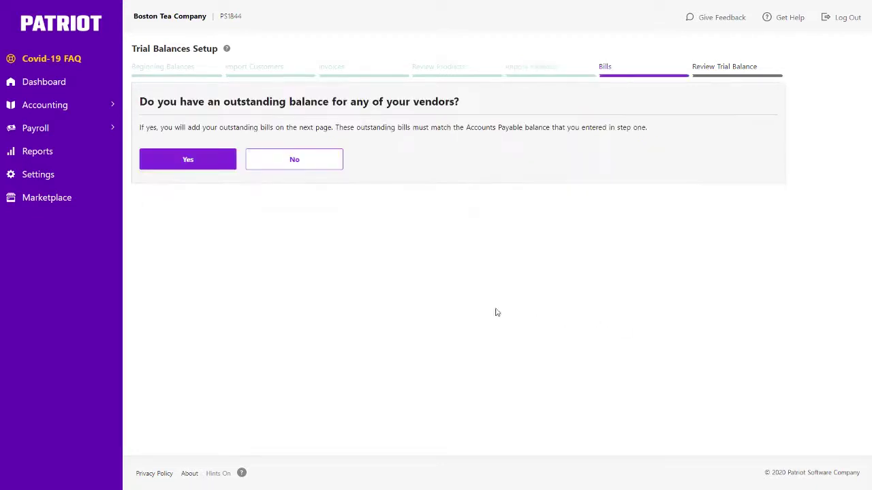
Confirm that vendors have outstanding balances, and save a $500 Ceiling Repair bill for Vendor 1 under Repairs & Maintenance as Nonemployee compensation
click(214, 164)
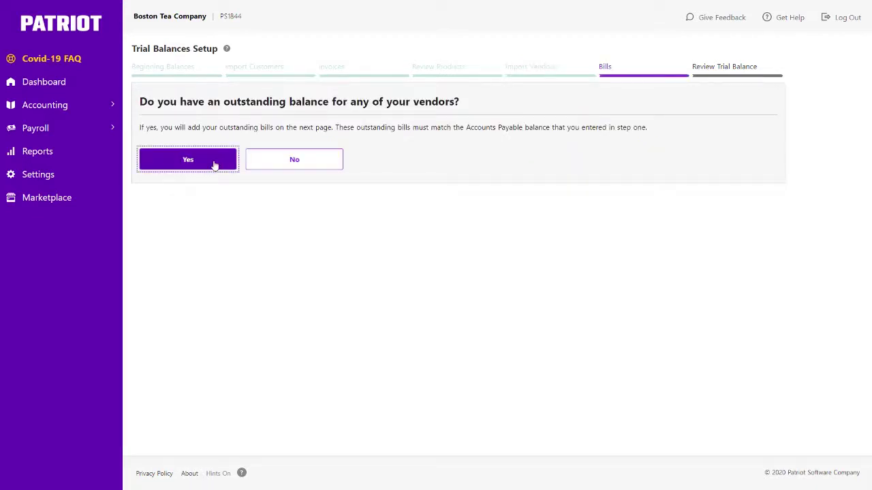
click(214, 165)
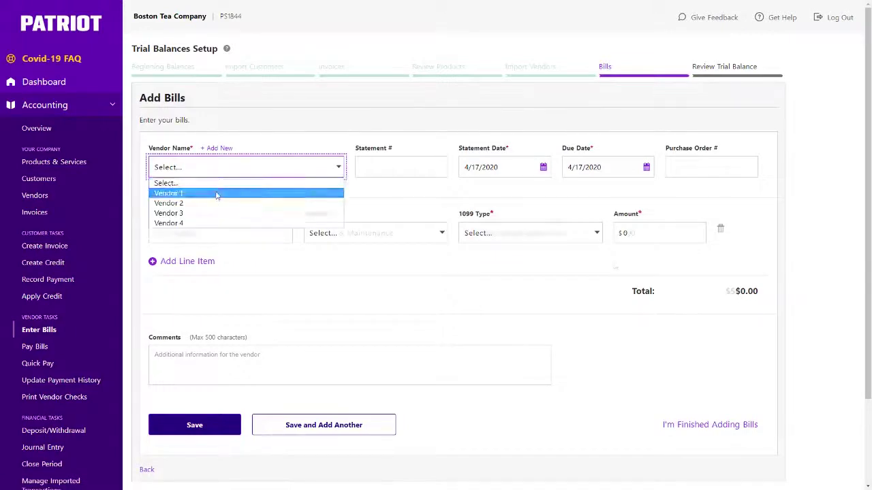
click(215, 195)
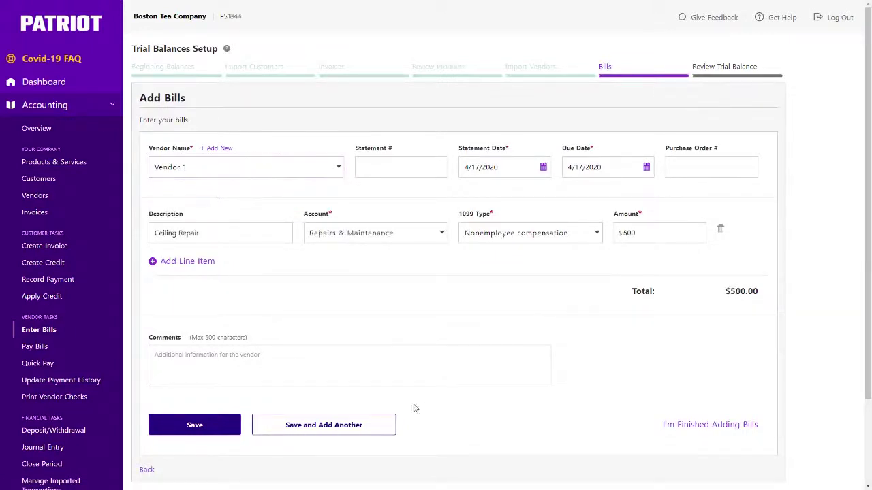
click(383, 424)
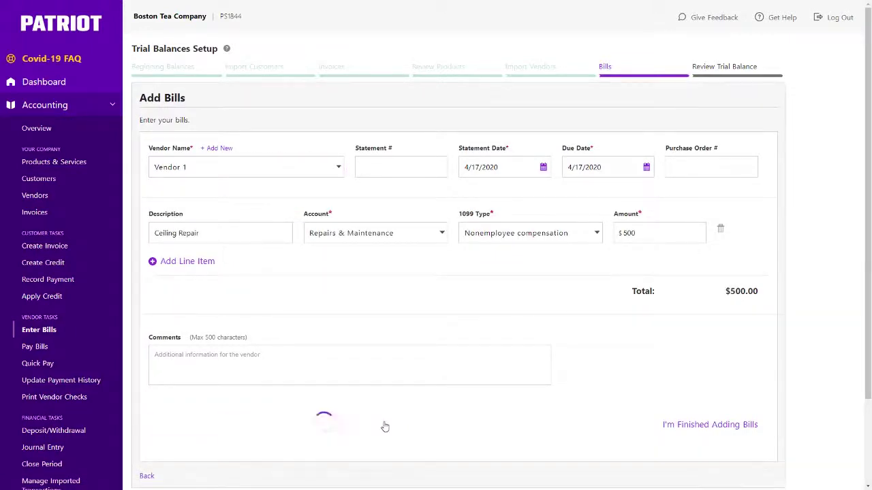
Save Vendor 2's $100 Dinner with client bill under Meals & Entertainment and Vendor 3's $400 Insurance bill under Insurance, both as Nonemployee compensation
click(289, 167)
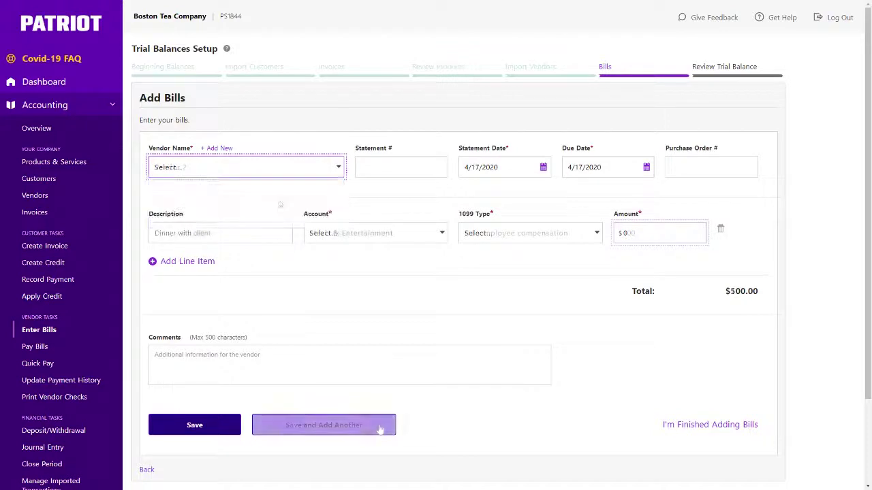
click(380, 428)
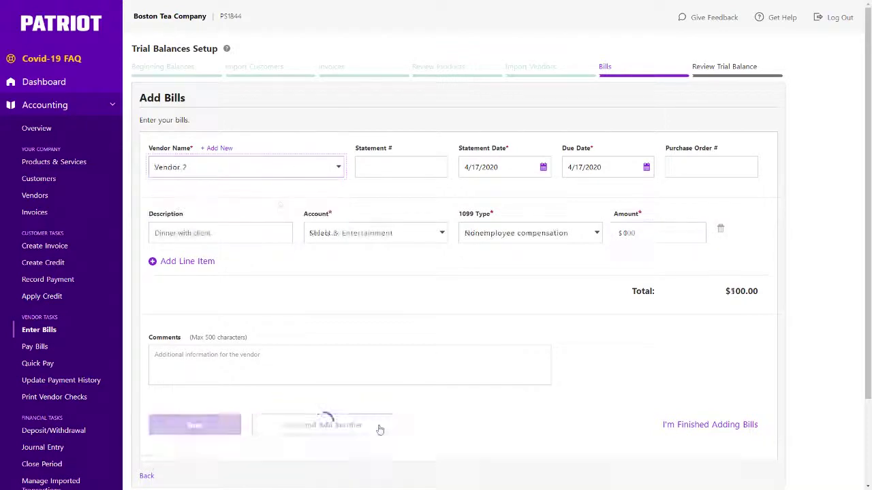
click(276, 169)
click(256, 214)
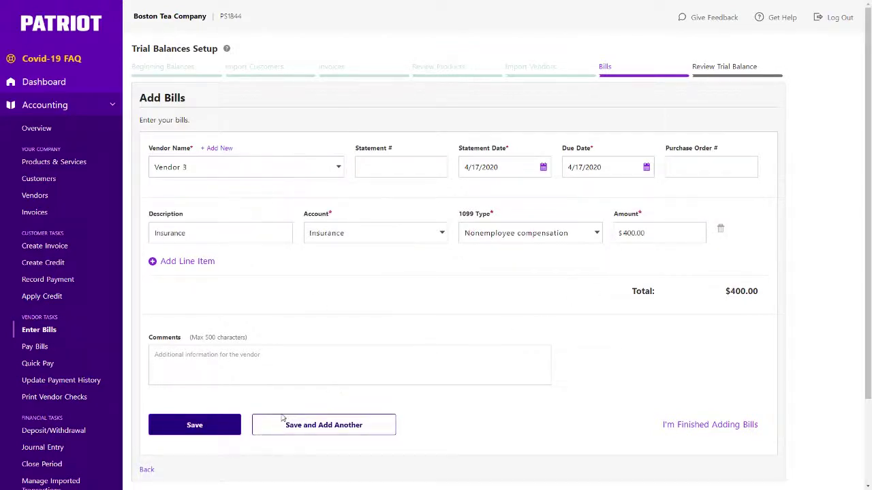
click(229, 426)
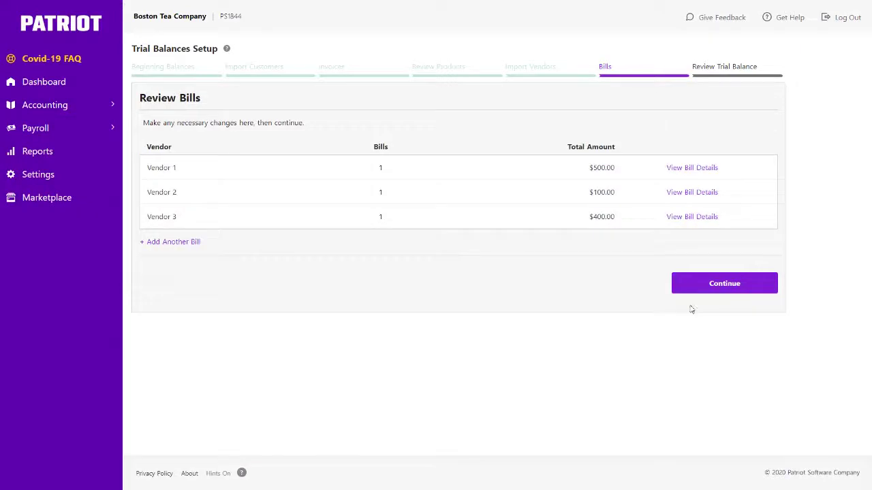
Accept the reviewed bills, and complete the beginning balance setup after checking the trial balances and the journal entry preview
click(693, 294)
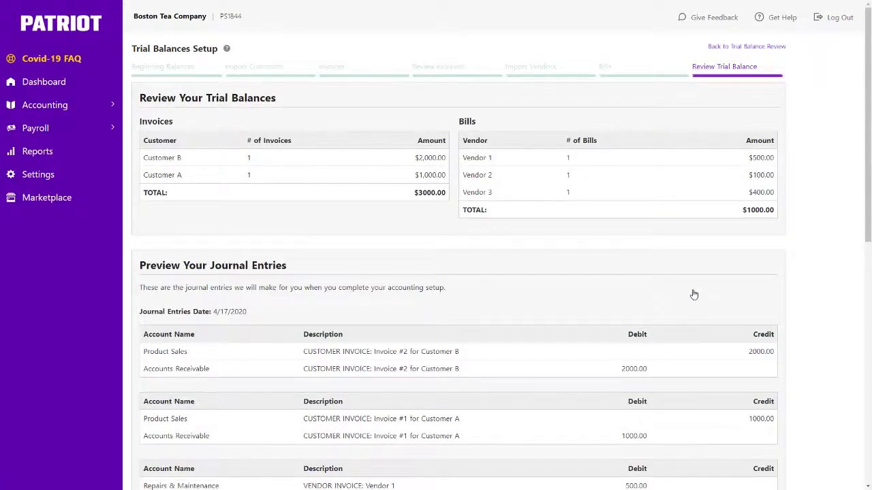
scroll(693, 294, down, 3)
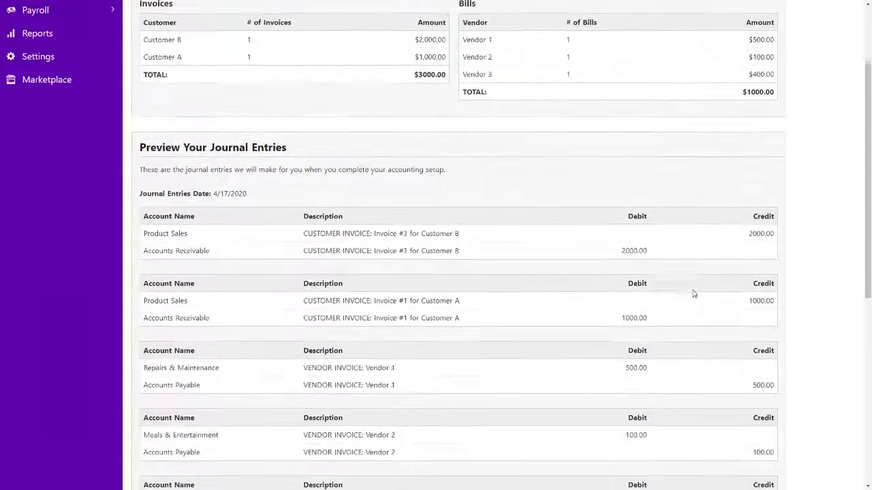
scroll(693, 293, down, 1)
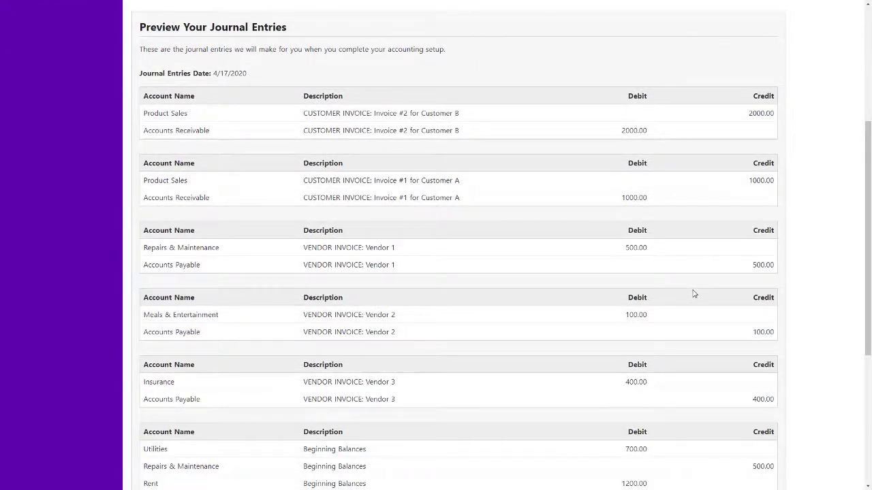
scroll(693, 294, down, 4)
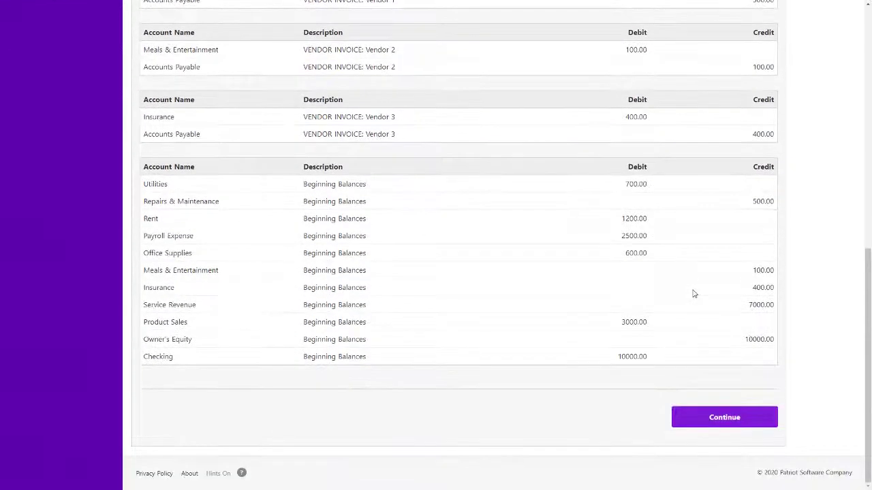
click(731, 416)
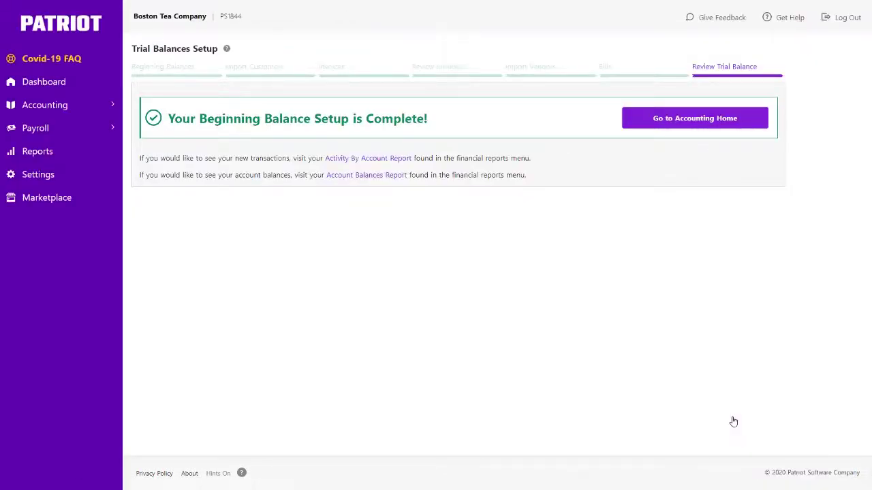